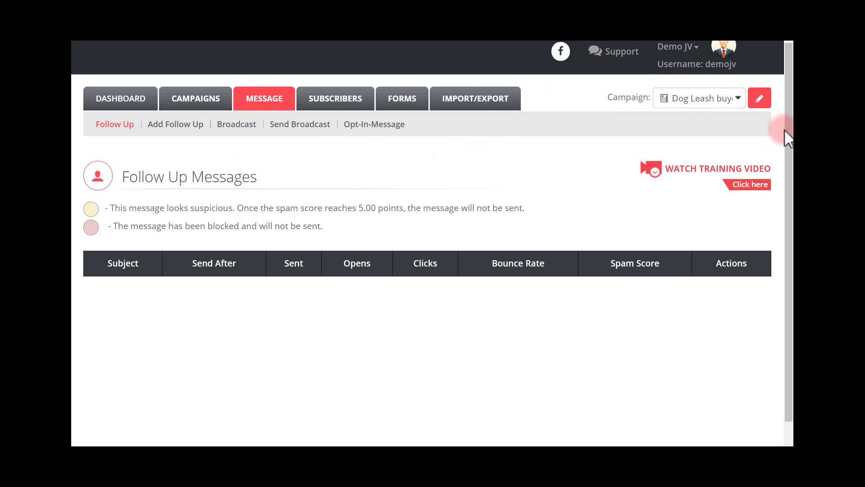
Show the follow-up messages of the NLS_Leads_OutsidePages campaign.
scroll(784, 133, "down", 1)
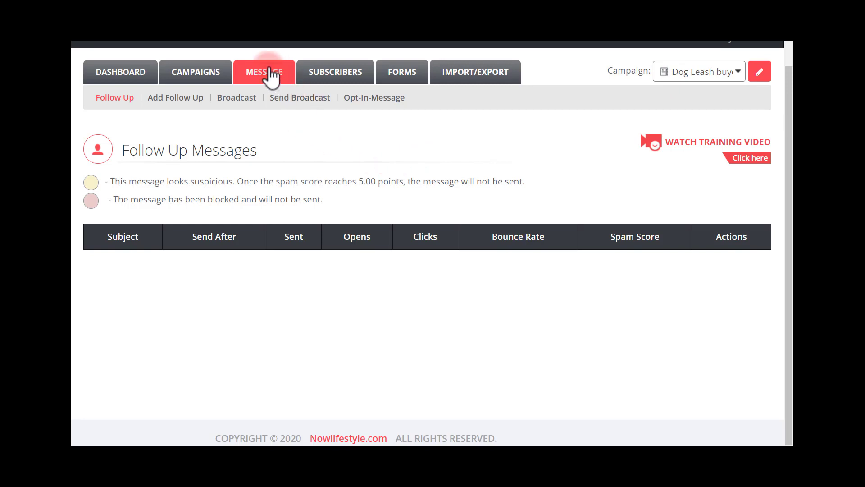
left_click(115, 100)
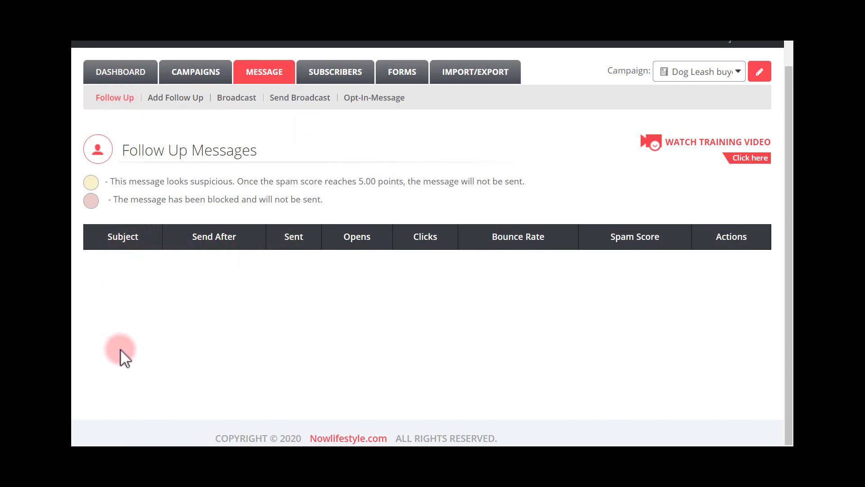
left_click(694, 72)
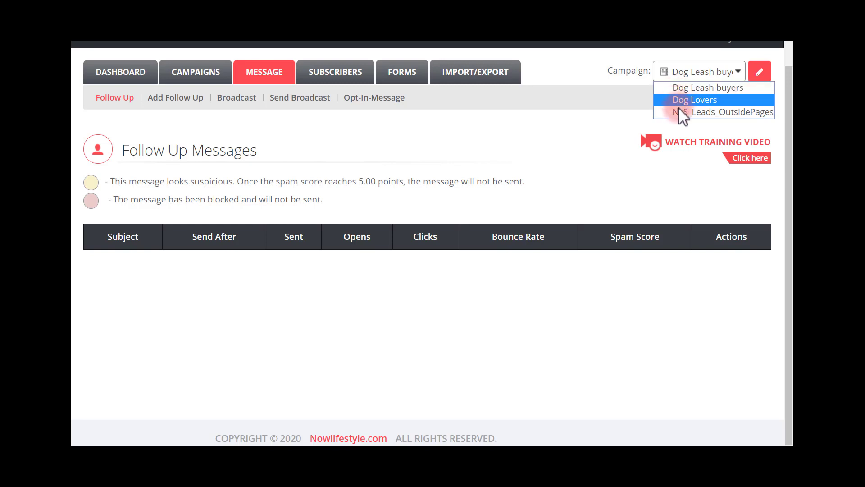
left_click(679, 69)
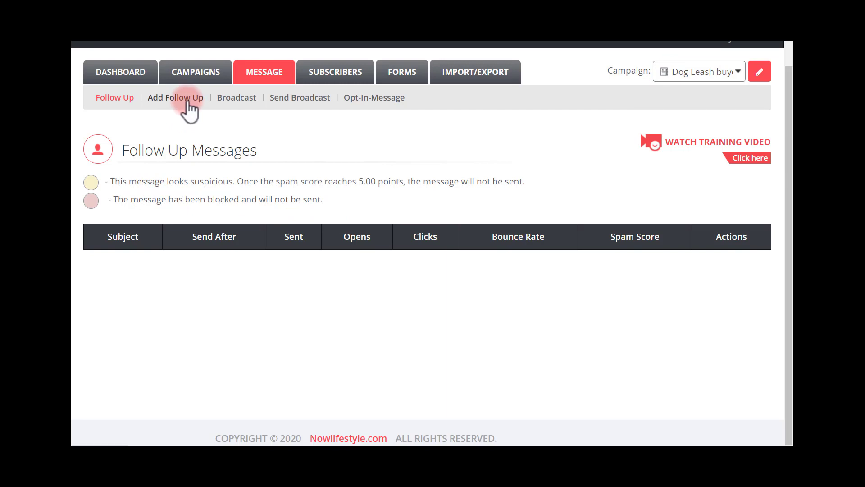
left_click(698, 75)
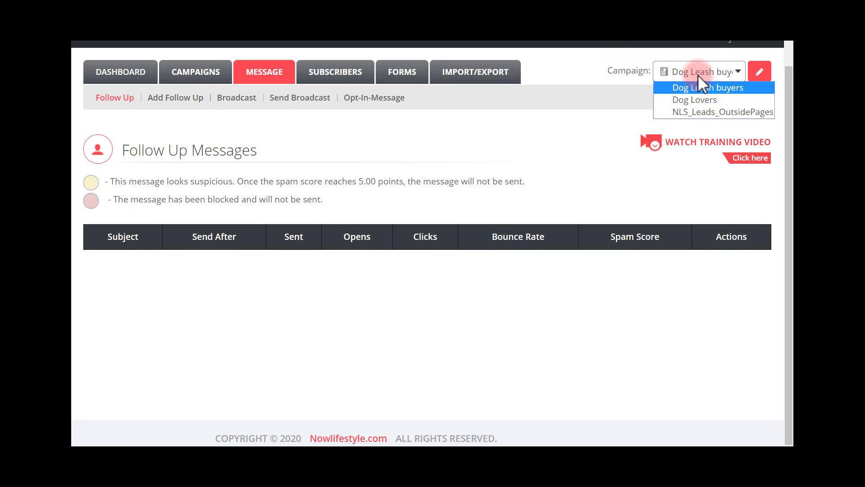
left_click(704, 112)
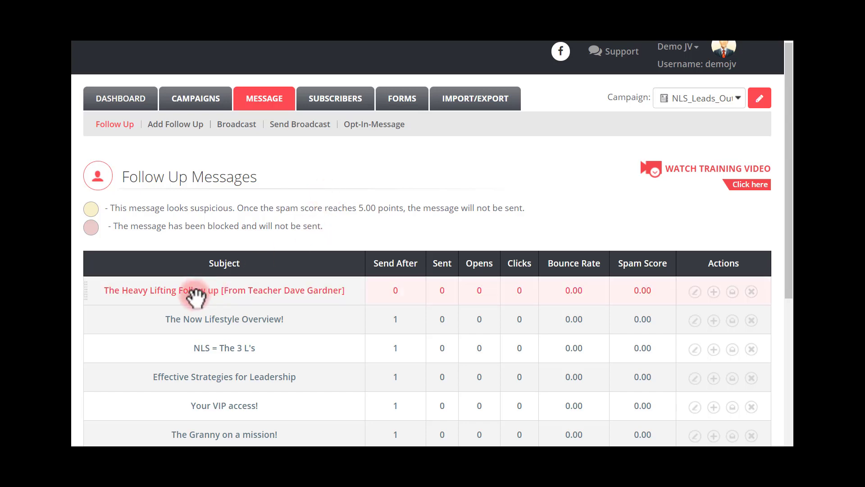
Examine the follow-up message table's columns and the legend explaining suspicious and blocked messages.
scroll(374, 311, "down", 3)
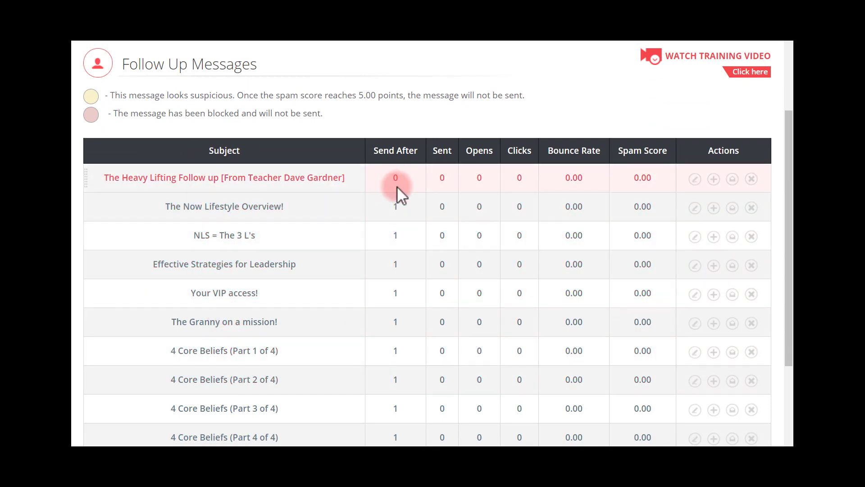
scroll(397, 189, "up", 3)
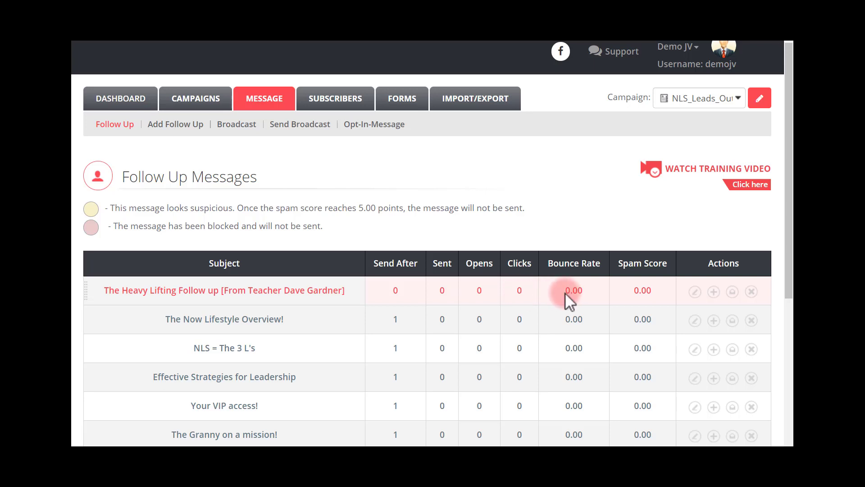
scroll(564, 293, "down", 1)
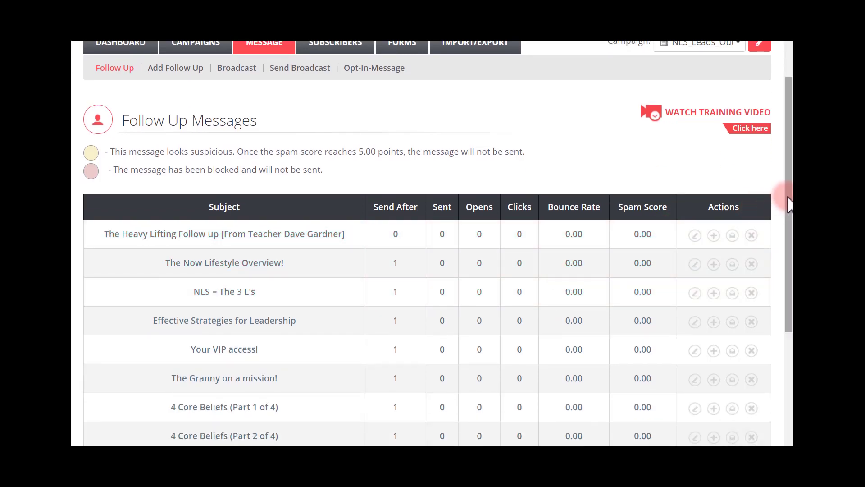
left_click_drag(787, 194, 785, 188)
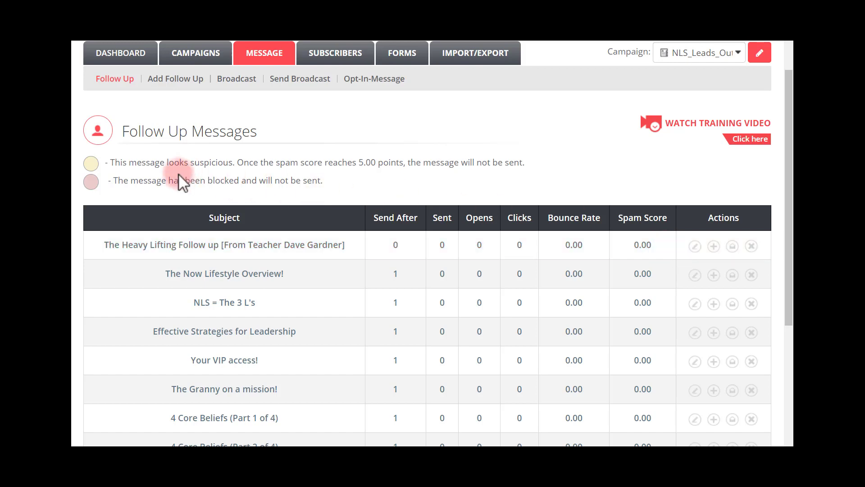
left_click_drag(103, 160, 335, 186)
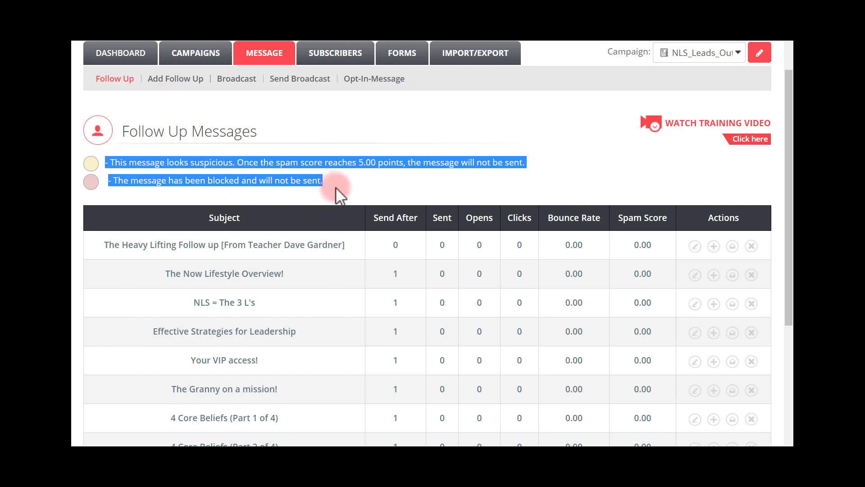
left_click(335, 186)
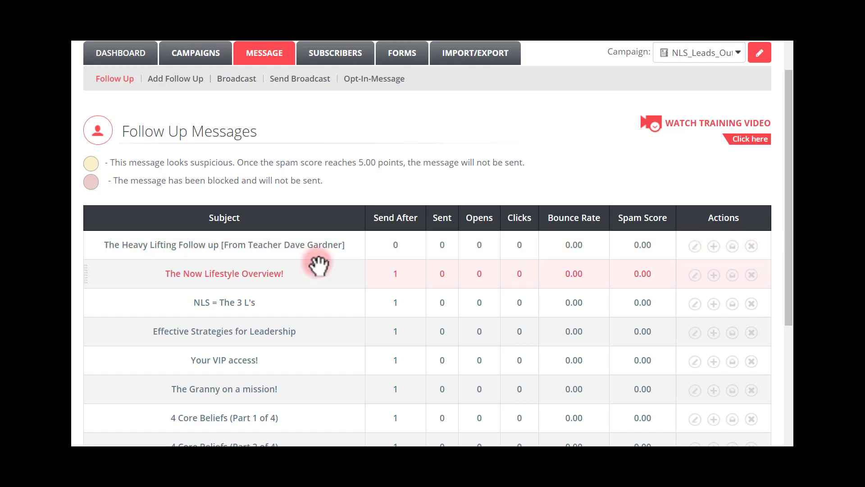
Open the first follow-up message, The Heavy Lifting Follow up, for editing and bring up its HTML message.
left_click(694, 246)
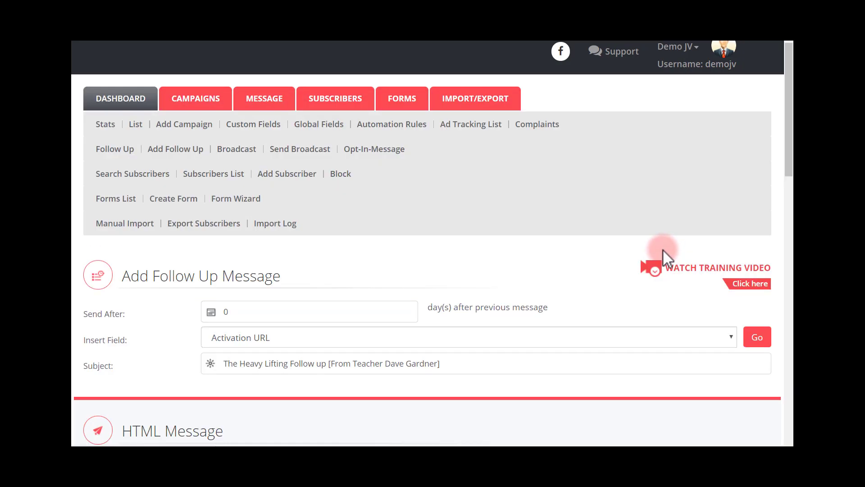
scroll(282, 199, "down", 5)
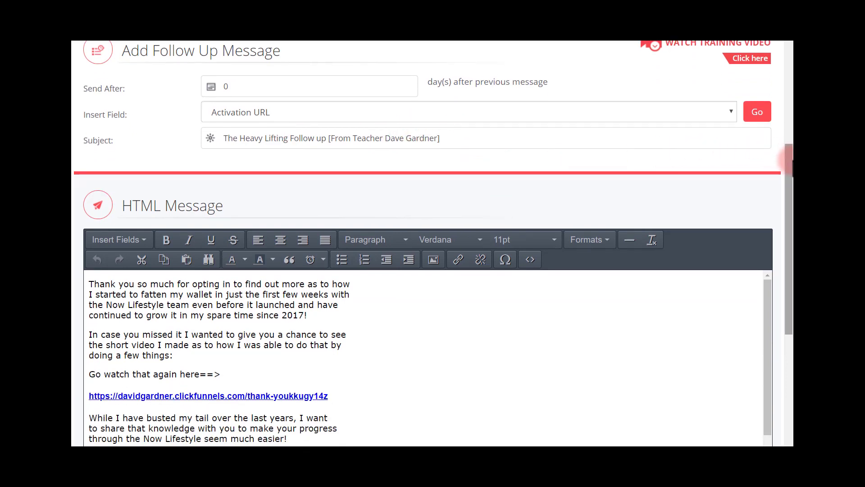
left_click_drag(789, 171, 791, 160)
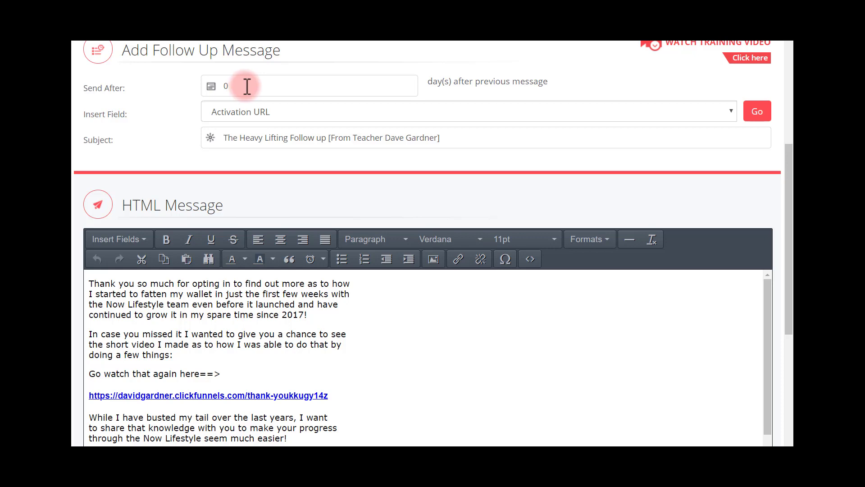
scroll(442, 259, "down", 1)
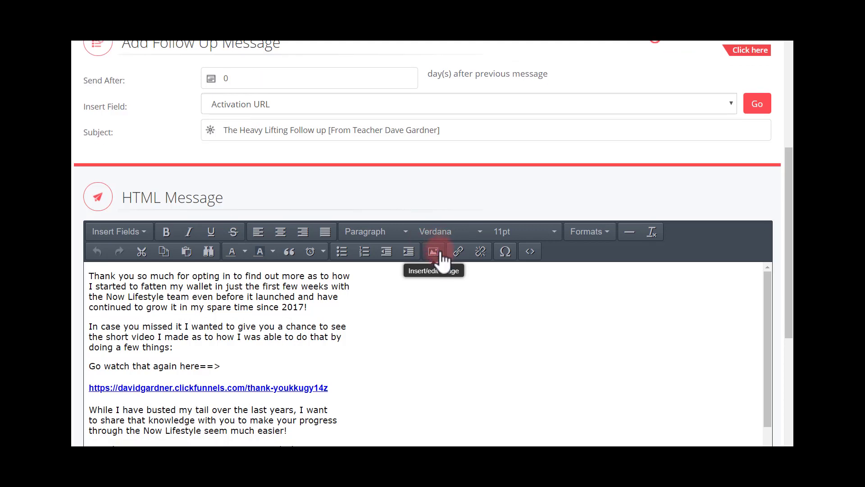
scroll(442, 259, "down", 2)
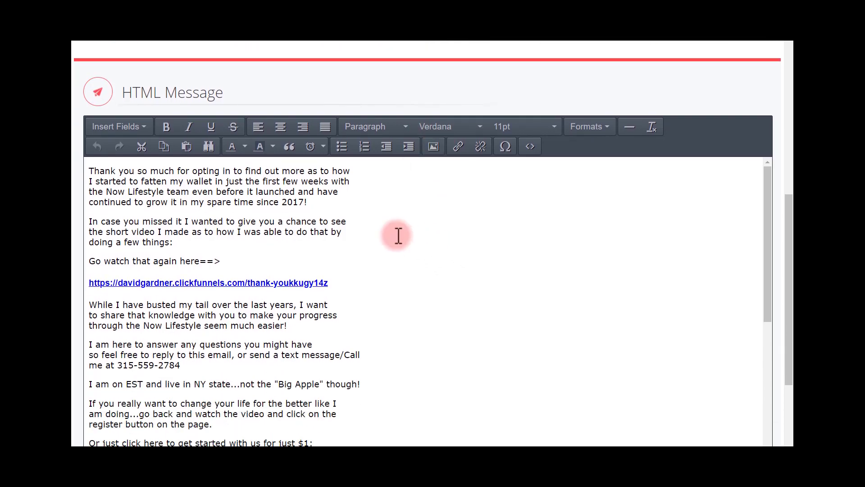
left_click(768, 219)
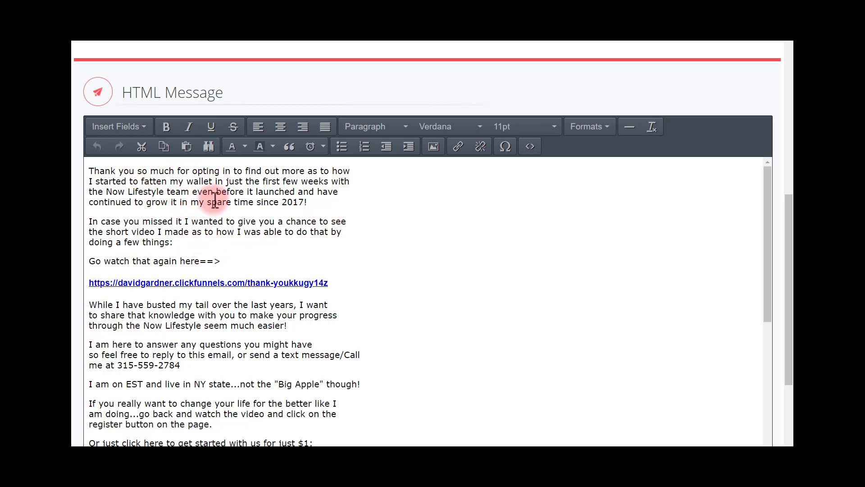
Review the HTML message's personal details: the year, video link, phone number, sign-up link, signature and photo.
left_click_drag(305, 203, 284, 202)
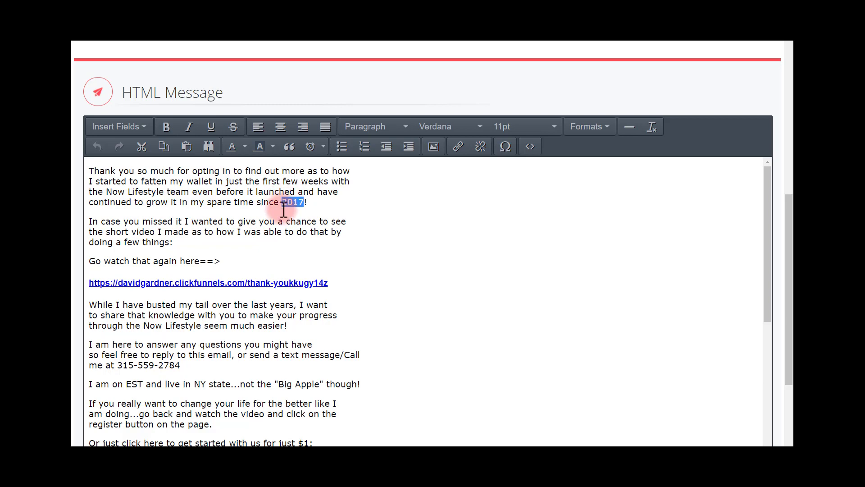
left_click(283, 221)
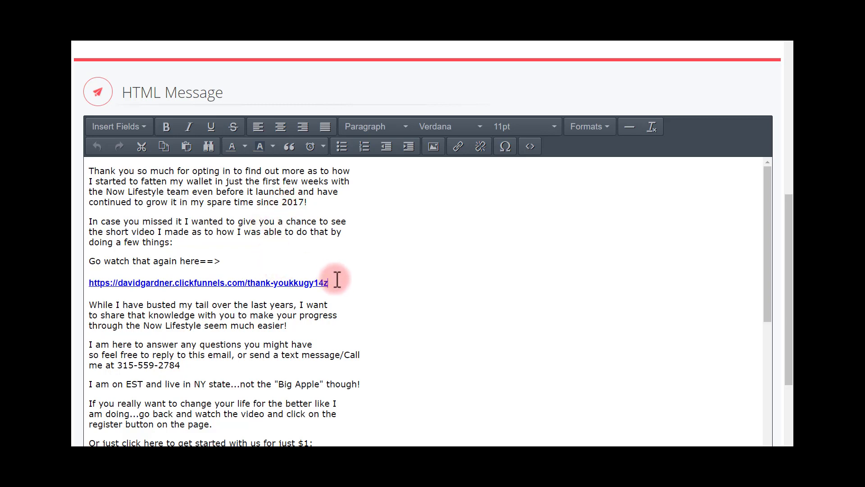
left_click_drag(335, 283, 90, 277)
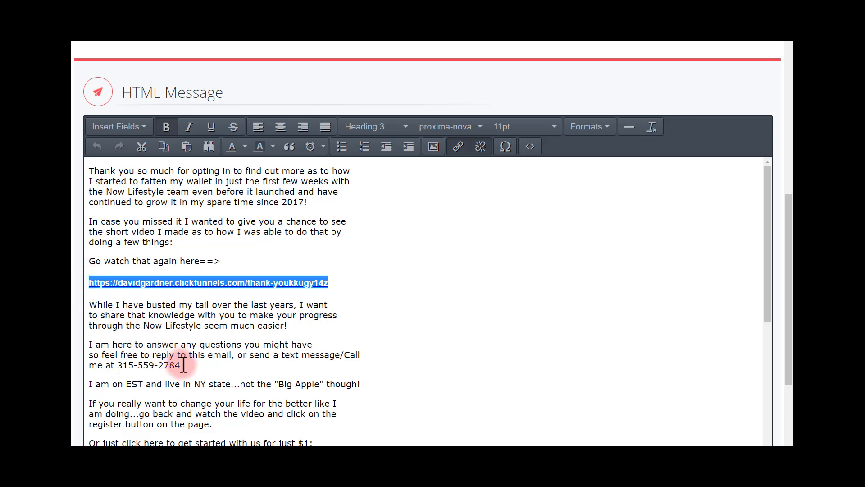
left_click_drag(180, 365, 117, 365)
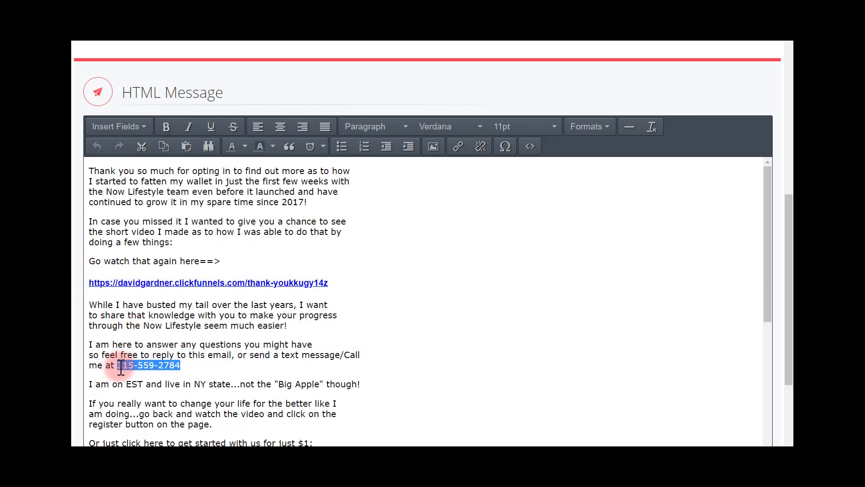
scroll(153, 327, "down", 2)
scroll(158, 332, "down", 2)
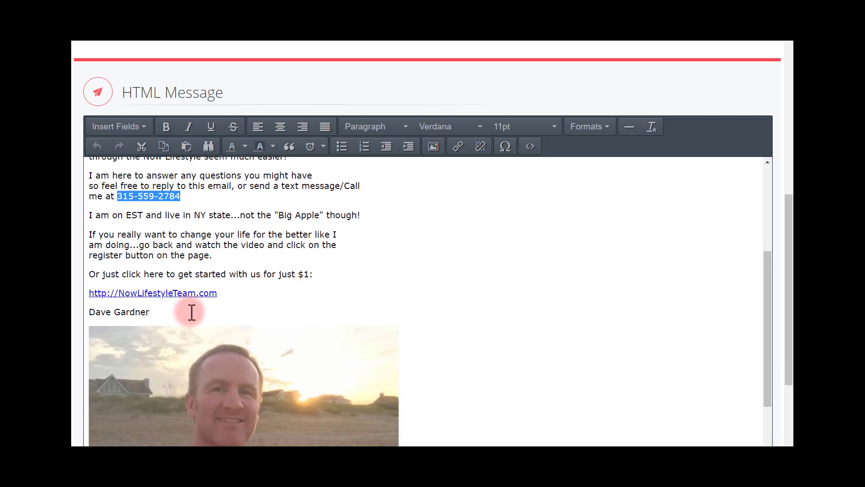
scroll(194, 311, "down", 1)
scroll(212, 340, "down", 1)
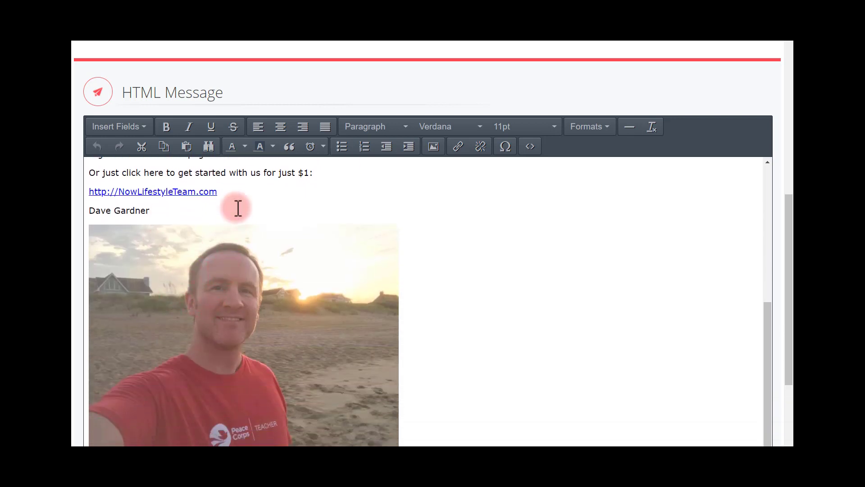
left_click_drag(228, 194, 81, 199)
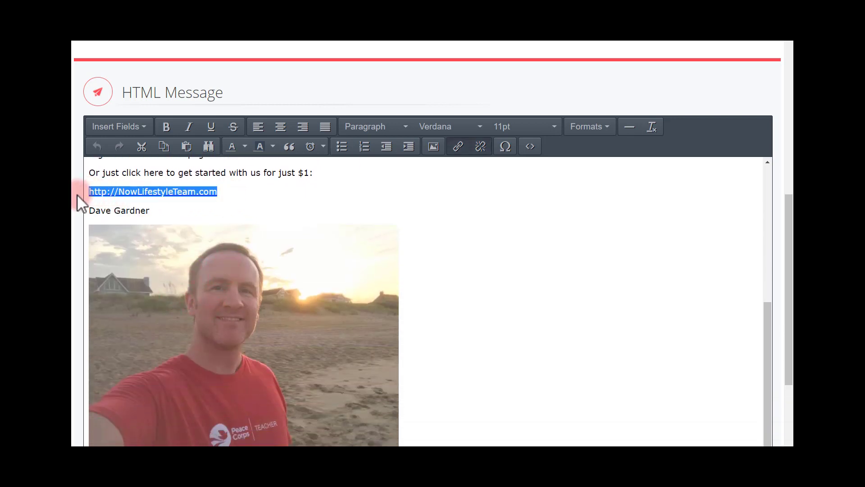
scroll(195, 296, "down", 3)
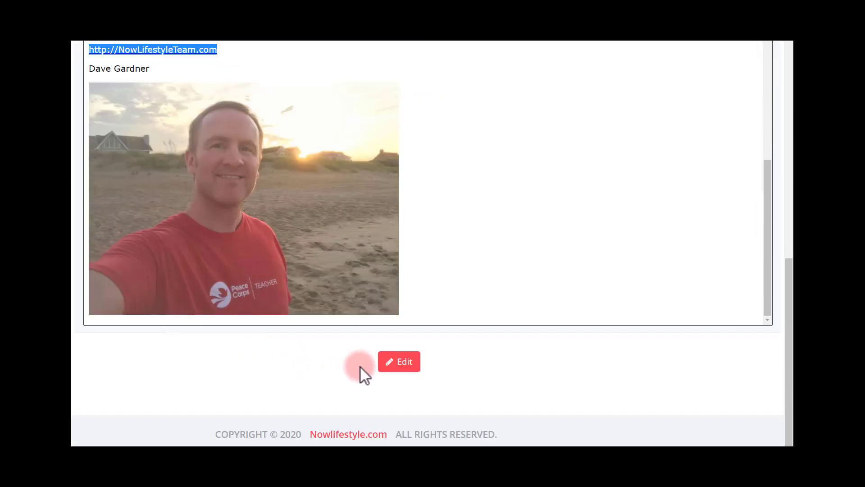
Save the first follow-up message and return to the campaign's follow-up list.
left_click(394, 365)
scroll(203, 360, "up", 1)
left_click(389, 420)
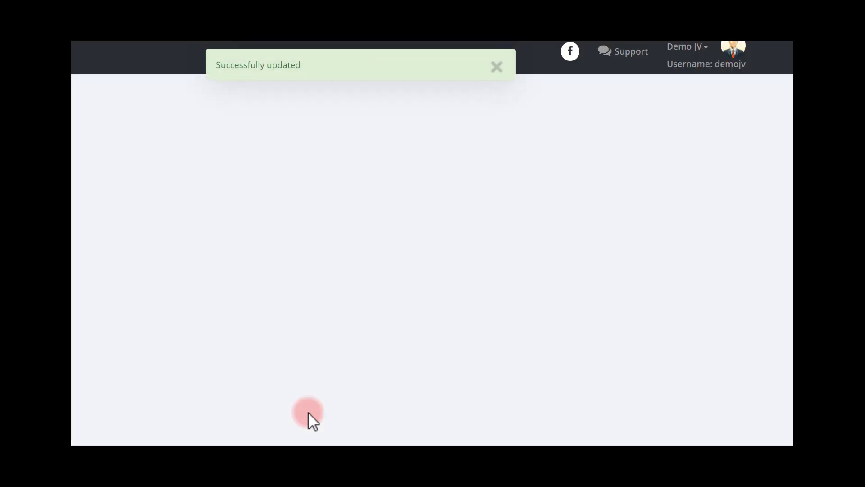
scroll(308, 412, "down", 2)
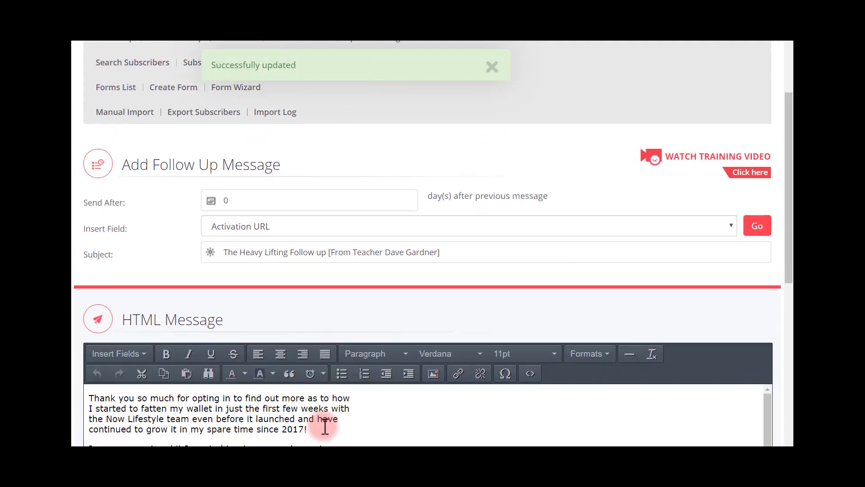
scroll(304, 213, "down", 1)
scroll(304, 212, "up", 3)
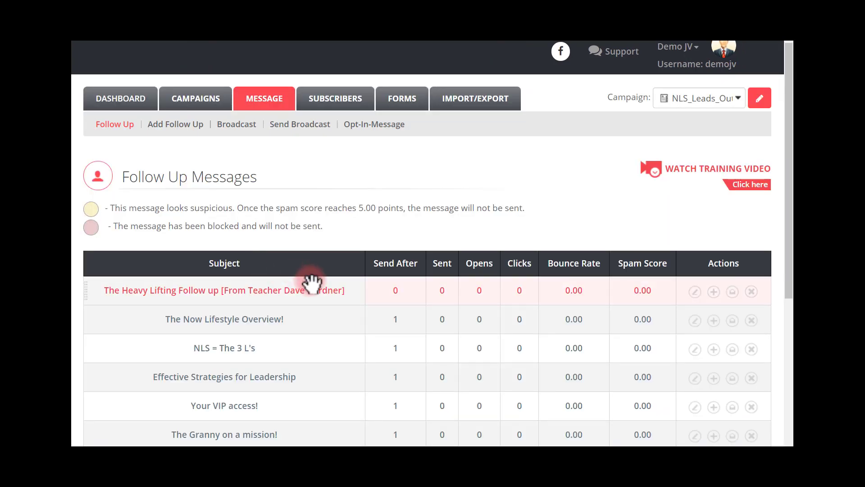
Examine the Send After intervals of all messages in the follow-up sequence, through Two sharks and a movie.
scroll(316, 270, "down", 1)
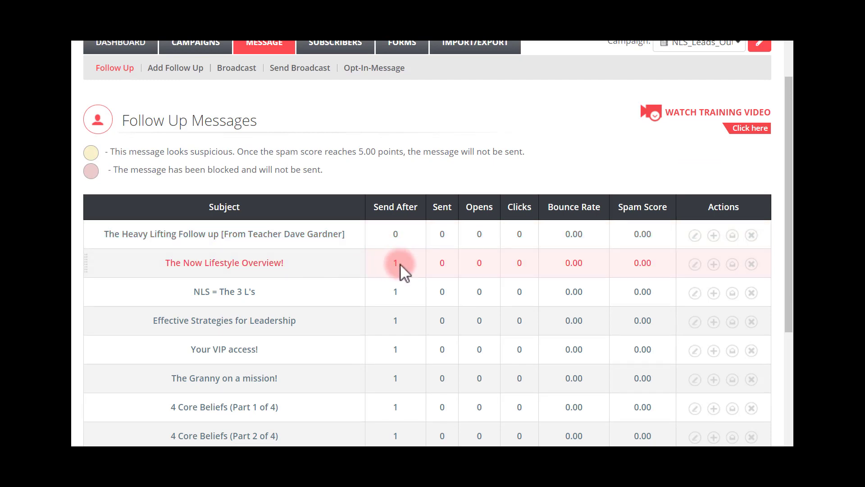
scroll(309, 344, "down", 2)
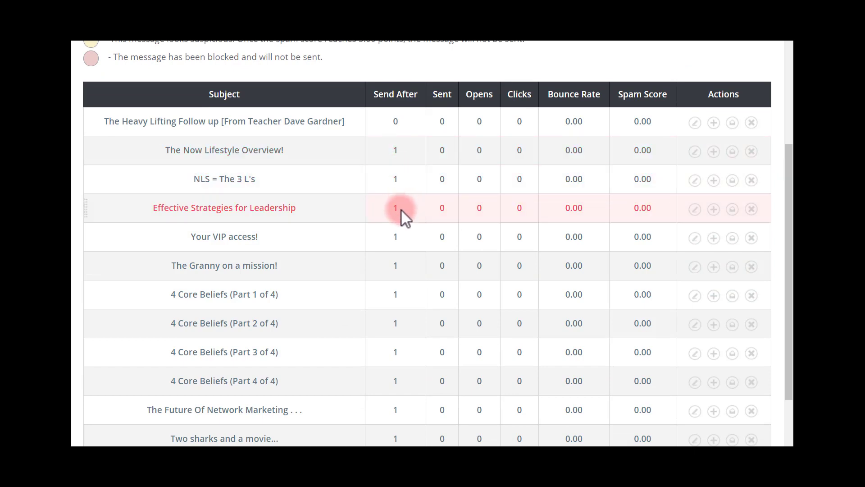
scroll(402, 280, "down", 2)
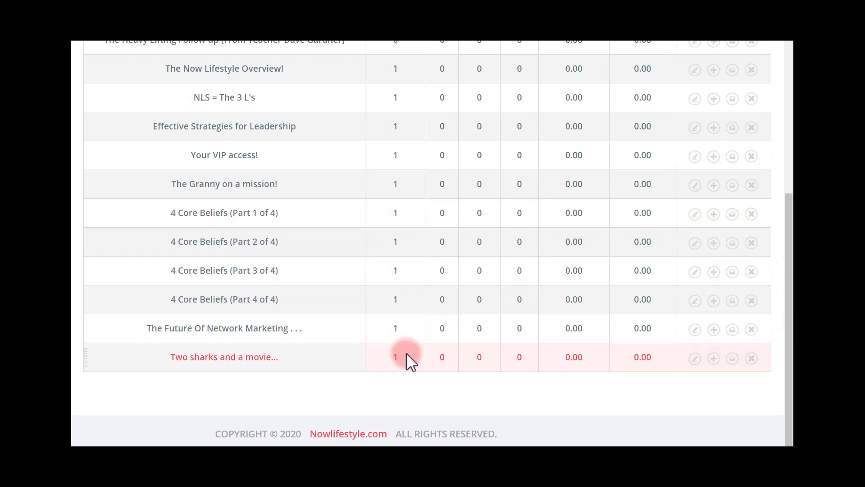
scroll(448, 344, "up", 1)
scroll(447, 336, "up", 1)
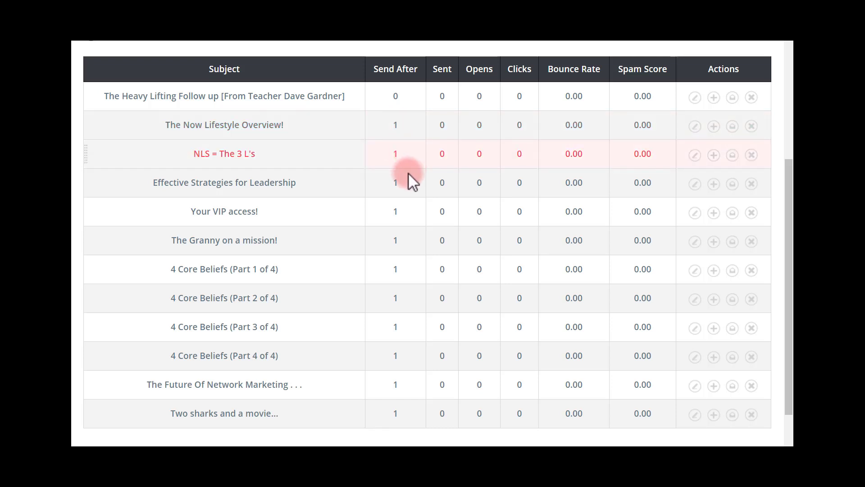
scroll(411, 230, "up", 5)
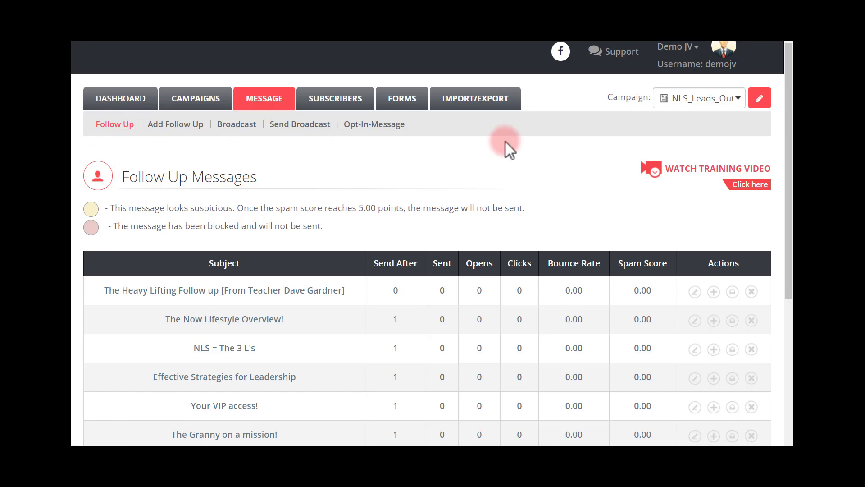
left_click_drag(788, 108, 788, 151)
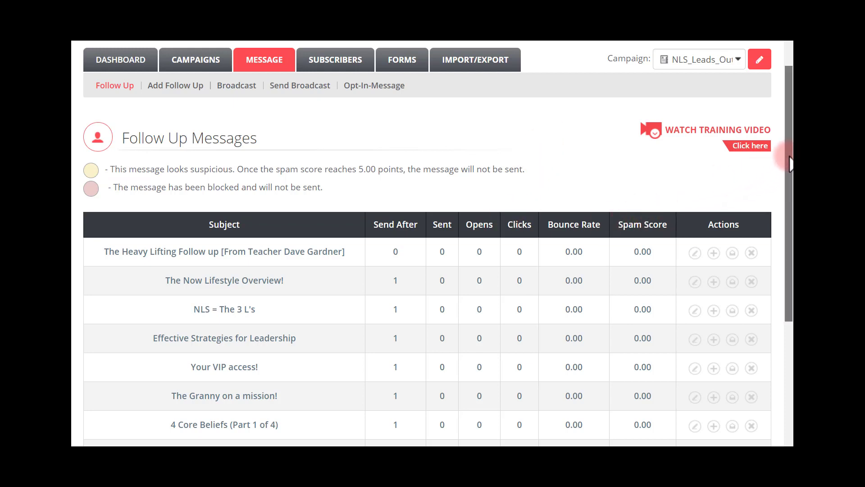
Look over the complete follow-up message list, checking each subject with its sending statistics and spam score, and return to the list's beginning.
left_click_drag(788, 155, 787, 174)
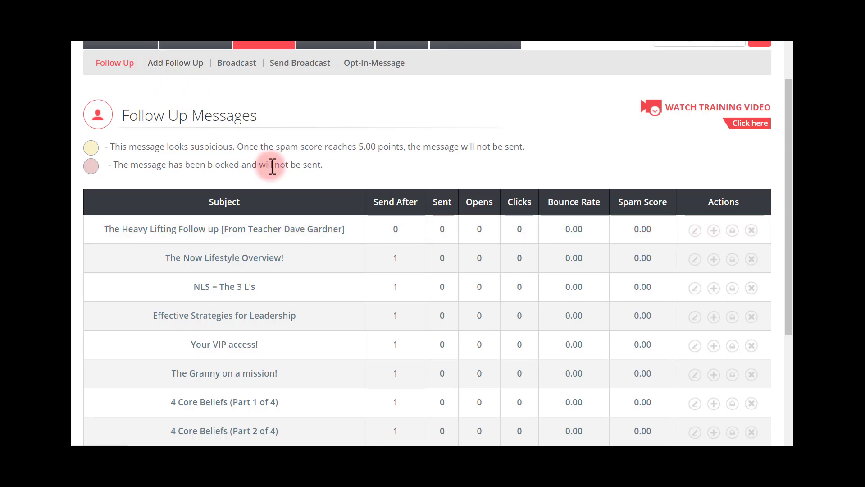
scroll(294, 176, "down", 1)
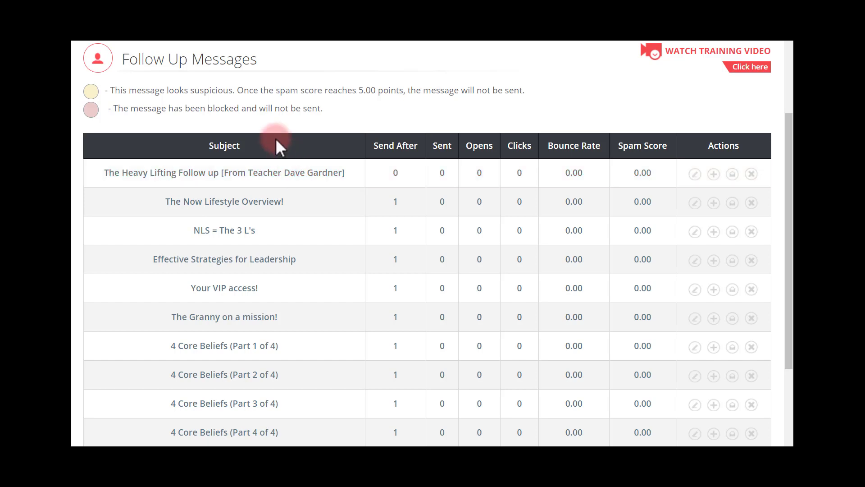
scroll(418, 287, "down", 2)
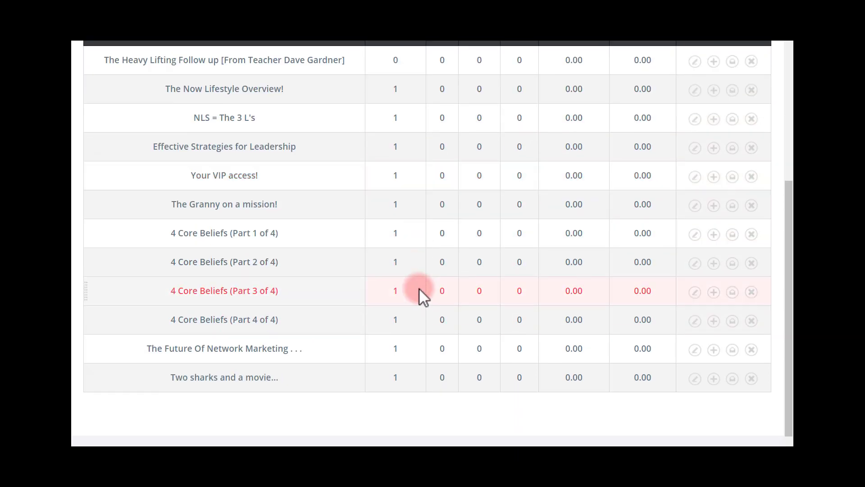
scroll(419, 289, "up", 1)
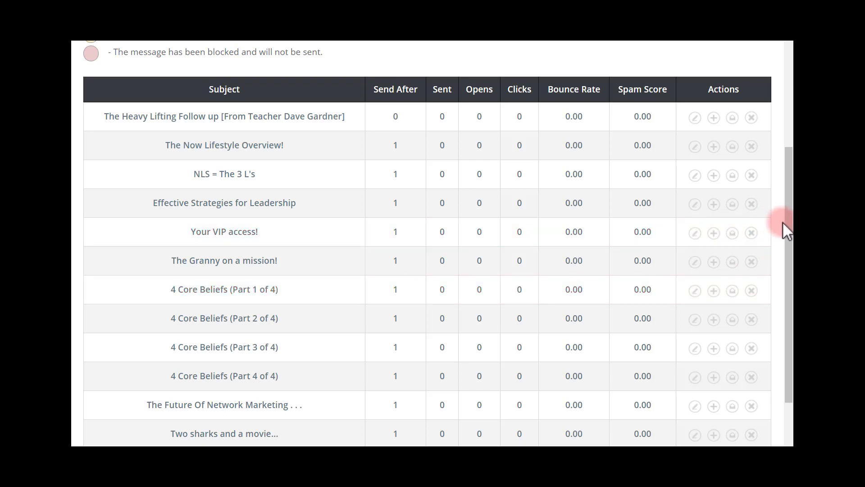
scroll(784, 214, "up", 1)
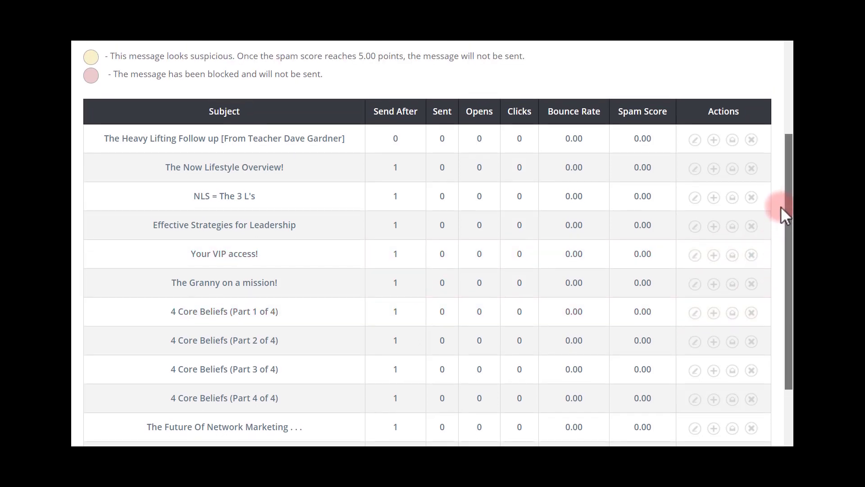
left_click_drag(780, 206, 789, 243)
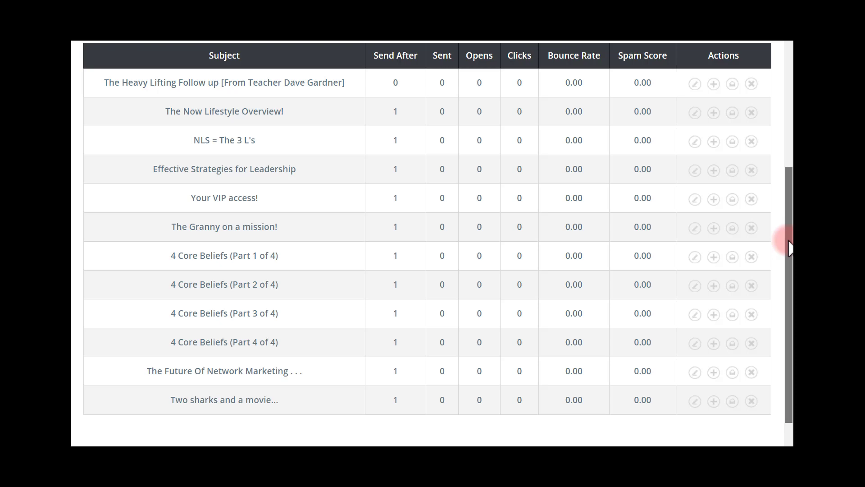
left_click_drag(788, 248, 790, 240)
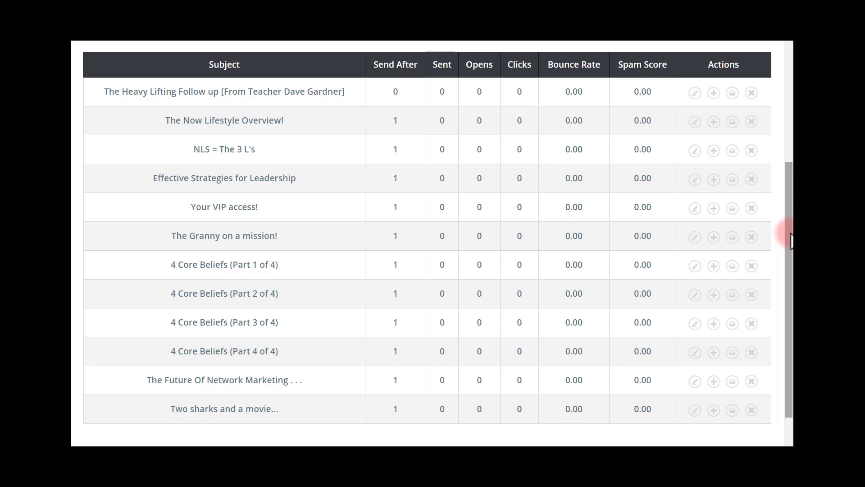
mouse_move(791, 240)
left_mouse_down()
mouse_move(791, 231)
mouse_move(791, 244)
left_mouse_up()
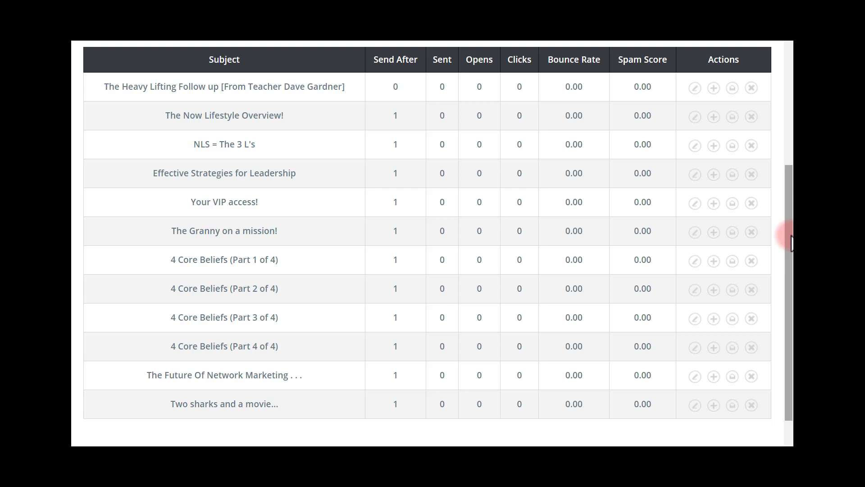
left_click_drag(791, 244, 792, 145)
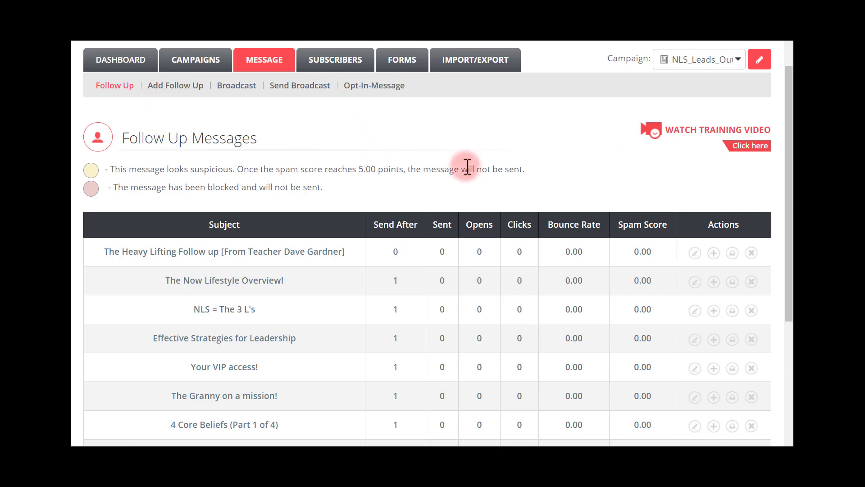
left_click_drag(786, 155, 788, 169)
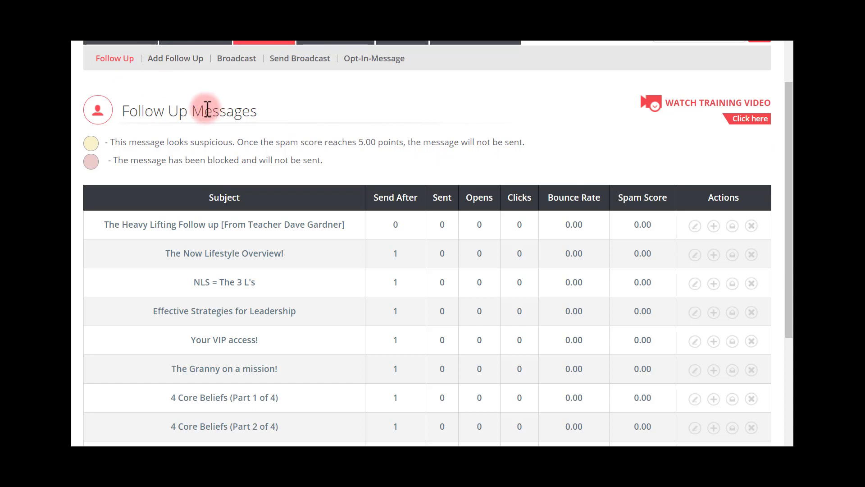
scroll(431, 243, "up", 1)
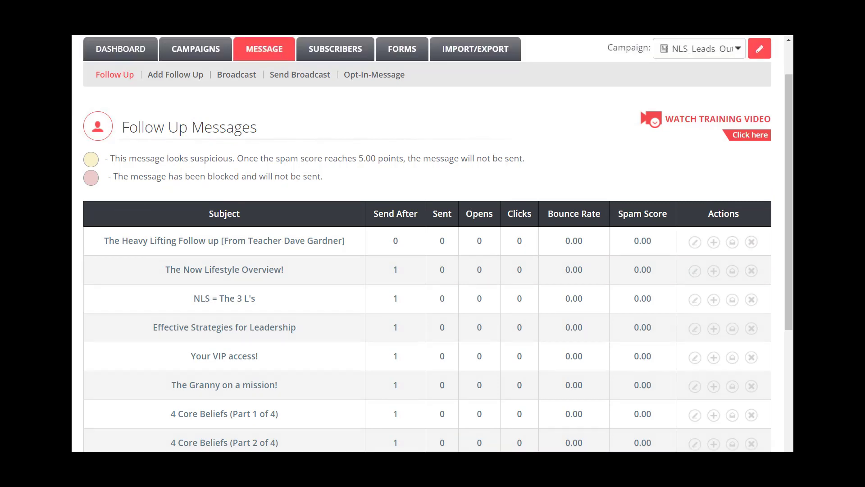